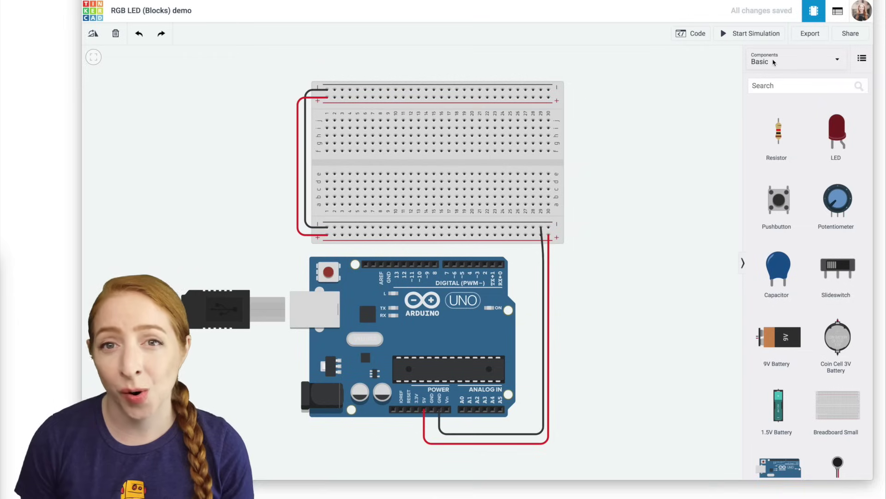
# - Set the component list to All and select the wire running to pin D10
pyautogui.click(805, 63)
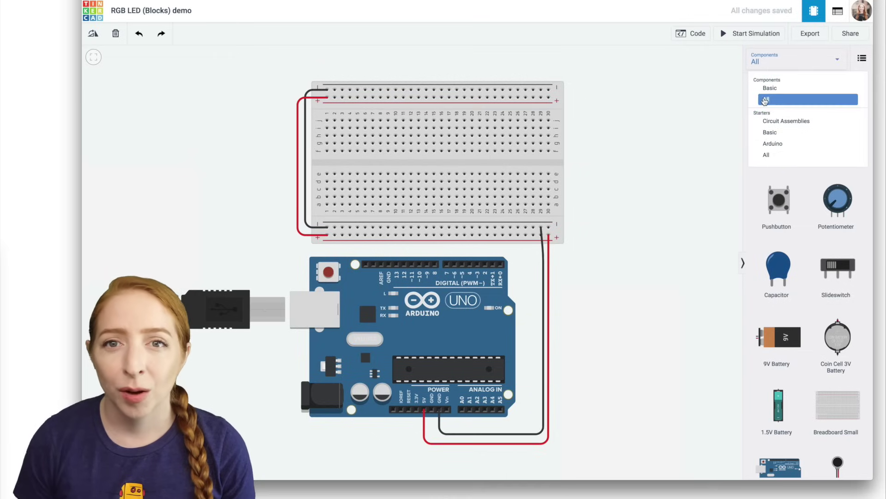
pyautogui.click(766, 100)
pyautogui.scroll(-3, 776, 138)
pyautogui.scroll(-2, 786, 166)
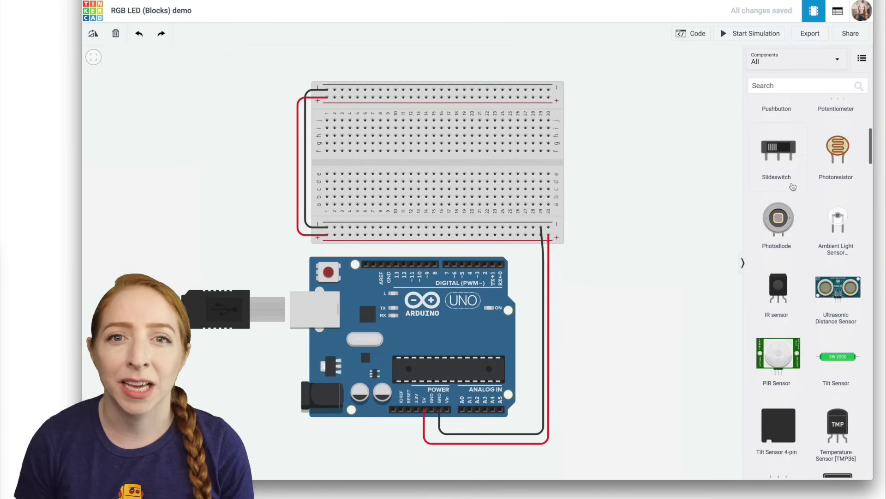
pyautogui.scroll(-3, 793, 187)
pyautogui.scroll(-4, 793, 187)
pyautogui.scroll(-2, 793, 187)
pyautogui.scroll(-4, 791, 187)
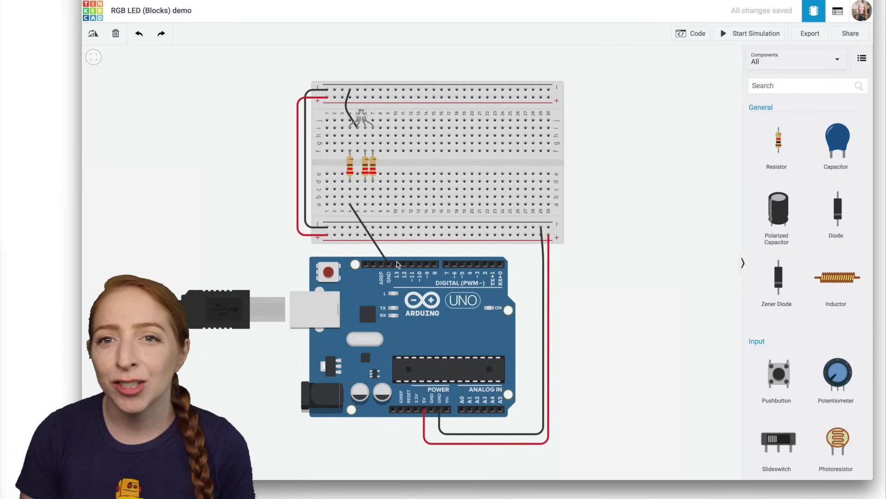
pyautogui.click(420, 265)
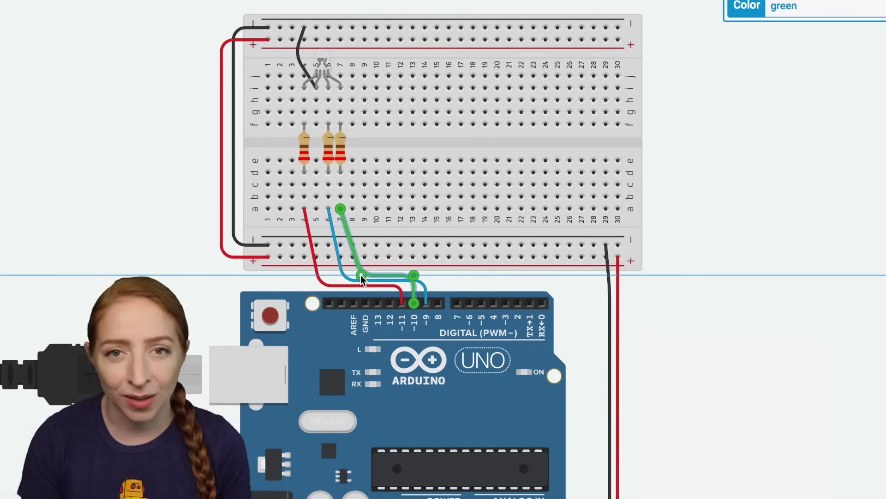
# - Deselect the now-green pin 10 wire and open the Arduino's Blocks code editor
pyautogui.click(751, 331)
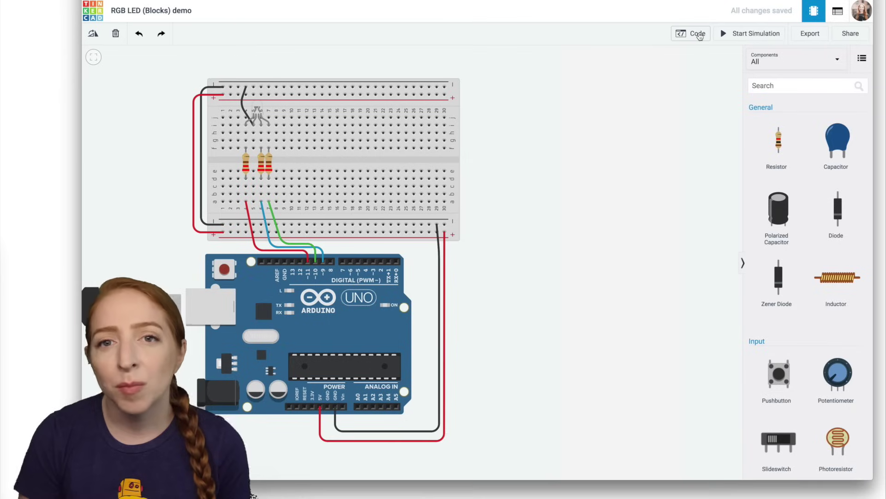
pyautogui.click(697, 35)
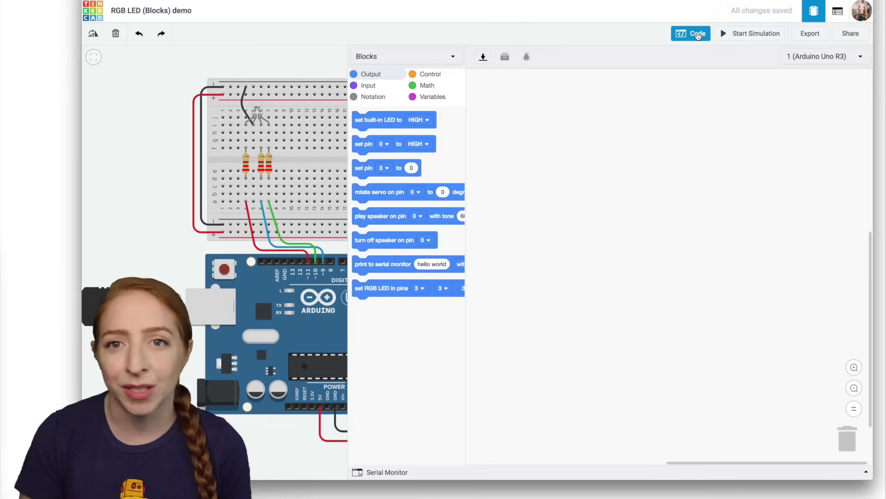
# - Add a 'set RGB LED' block on pins 11, 10, 9 coloured orange
pyautogui.moveTo(359, 294); pyautogui.dragTo(494, 186)
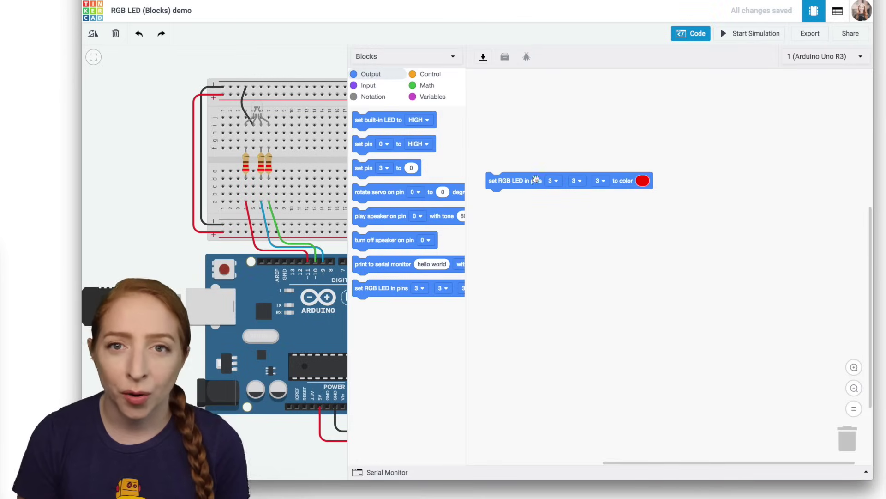
pyautogui.click(558, 181)
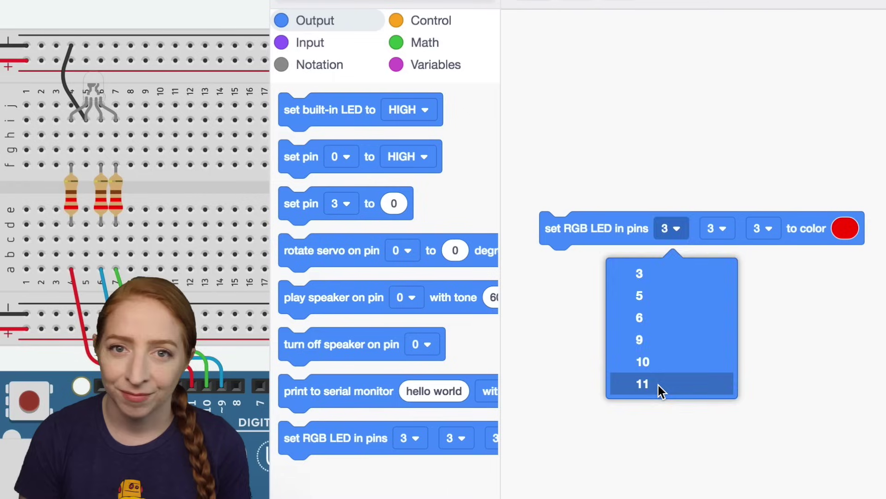
pyautogui.click(658, 385)
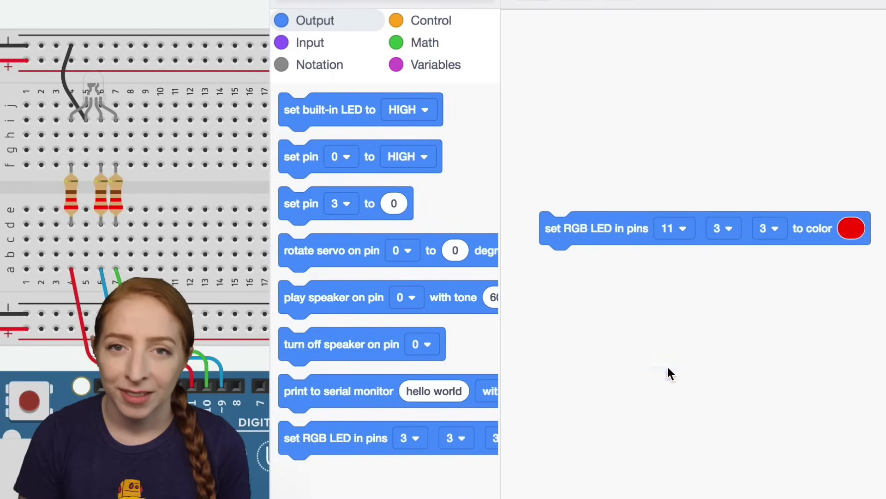
pyautogui.click(727, 227)
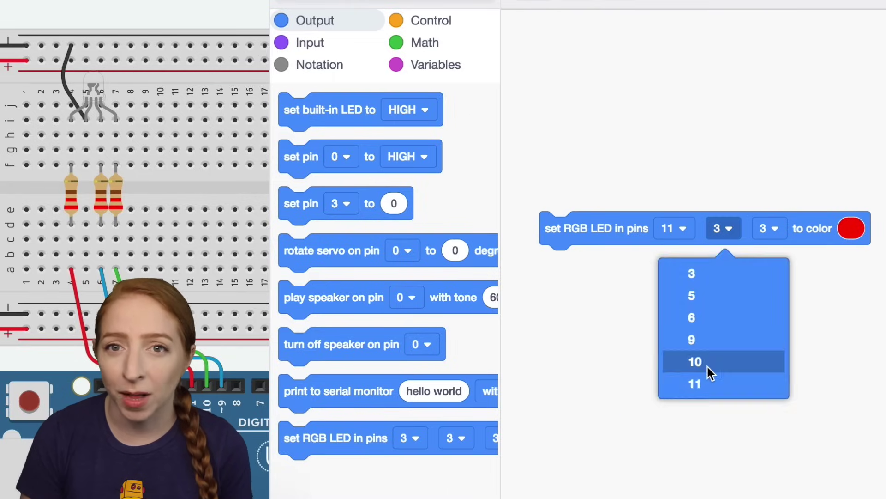
pyautogui.click(707, 365)
pyautogui.click(768, 232)
pyautogui.click(754, 340)
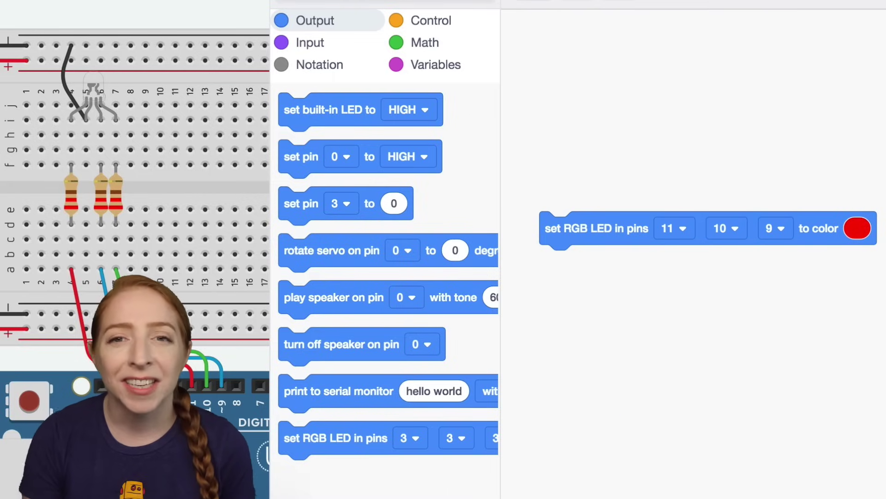
pyautogui.click(857, 229)
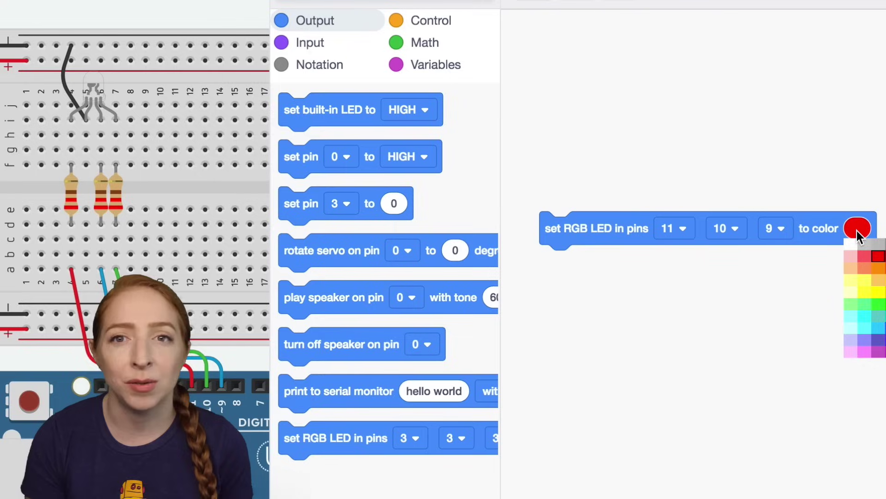
pyautogui.click(877, 283)
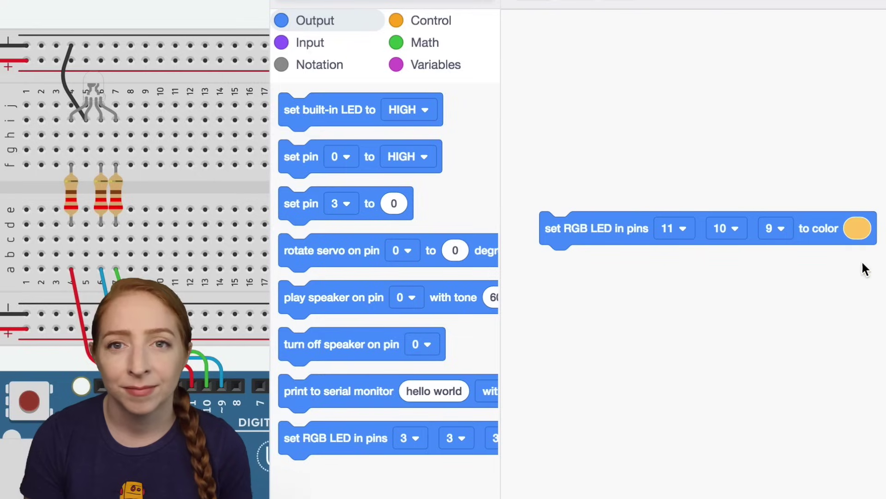
# - Add a 1-second wait, then duplicate the colour-and-wait pair with the copy set to cyan
pyautogui.click(429, 27)
pyautogui.moveTo(291, 111); pyautogui.dragTo(570, 277)
pyautogui.rightClick(554, 260)
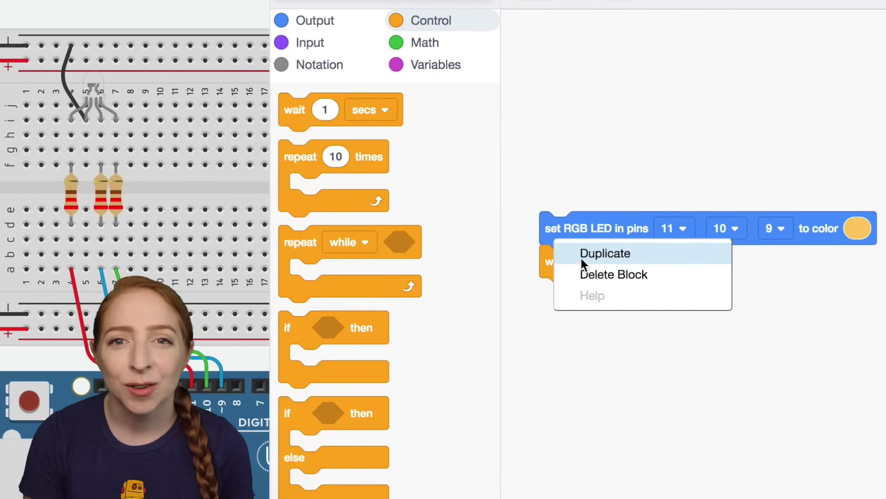
pyautogui.click(582, 260)
pyautogui.click(541, 280)
pyautogui.click(856, 295)
pyautogui.click(876, 391)
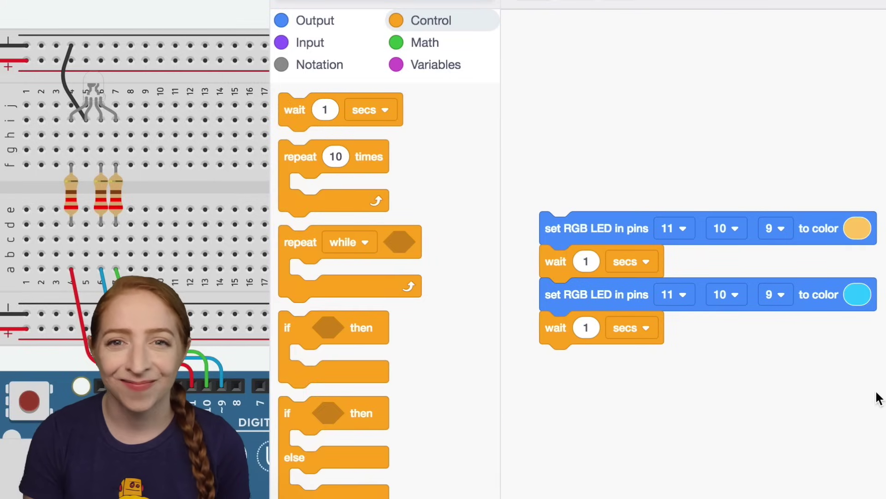
# - Run and stop the simulation, then confirm pin 10 on the second block
pyautogui.click(754, 33)
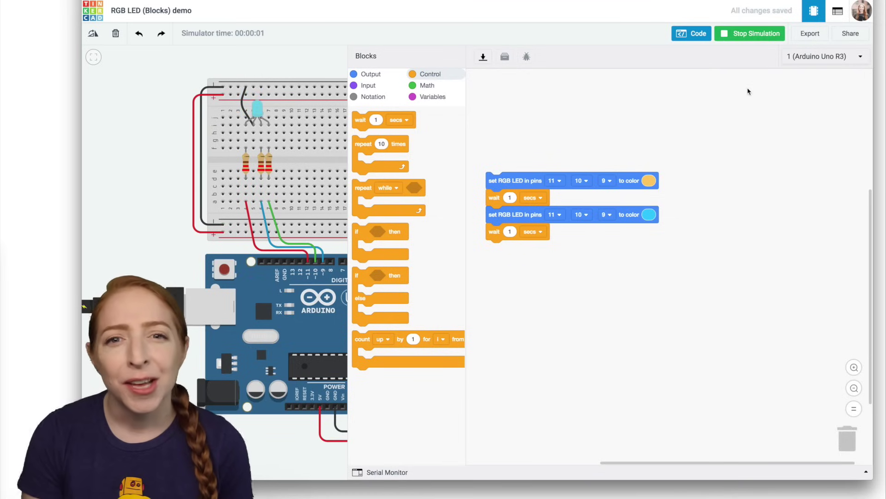
pyautogui.click(752, 34)
pyautogui.click(584, 215)
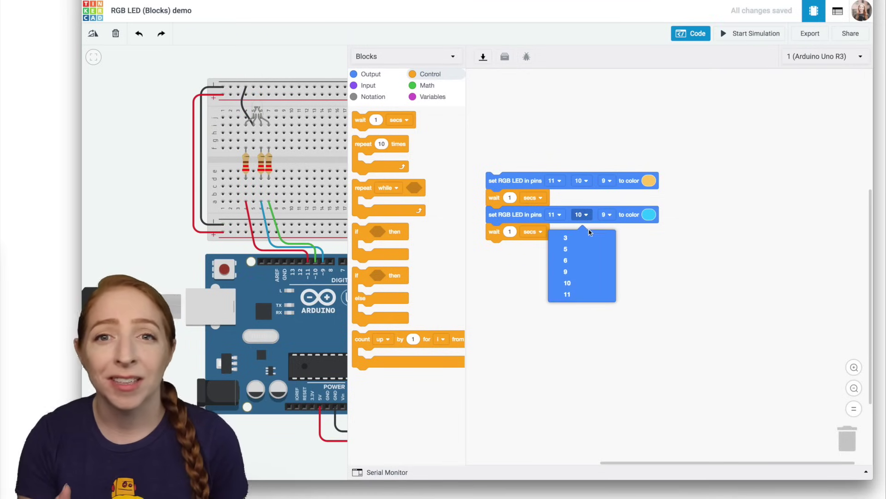
pyautogui.click(661, 249)
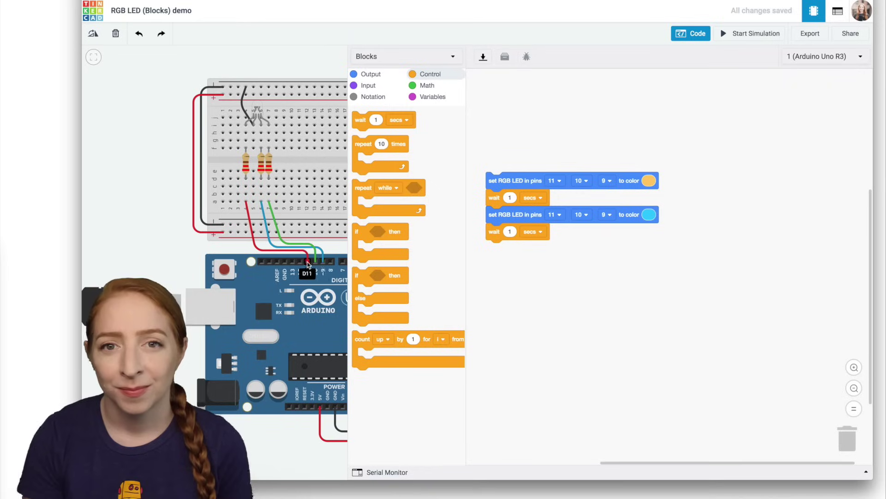
pyautogui.scroll(-1, 496, 266)
# - Show the generated Arduino code, highlight its pinMode and first-colour lines, then return to the circuit
pyautogui.click(393, 60)
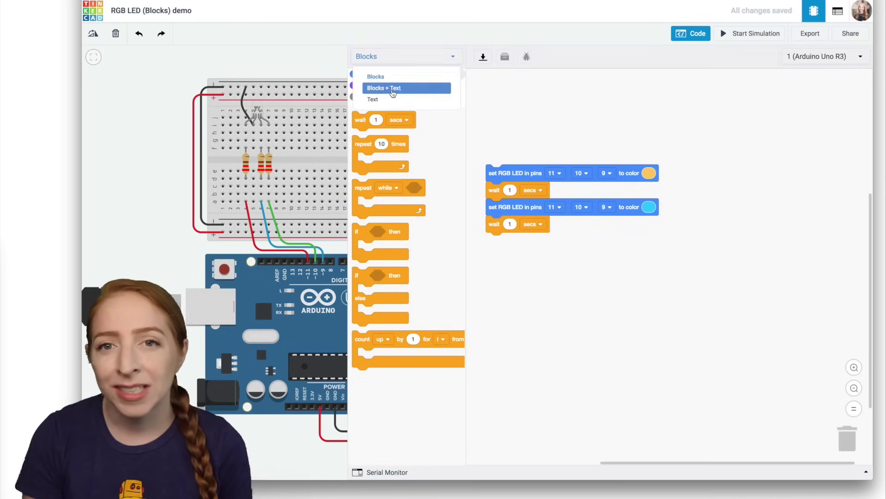
pyautogui.click(390, 87)
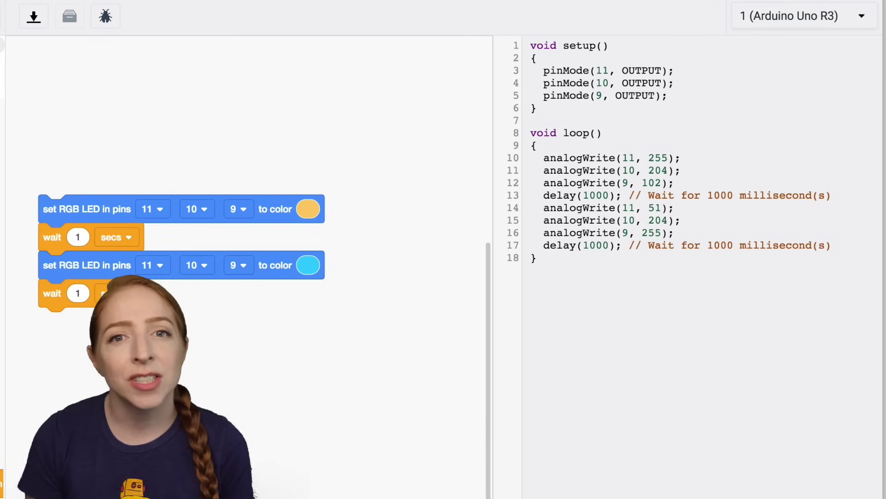
pyautogui.moveTo(612, 94); pyautogui.dragTo(519, 72)
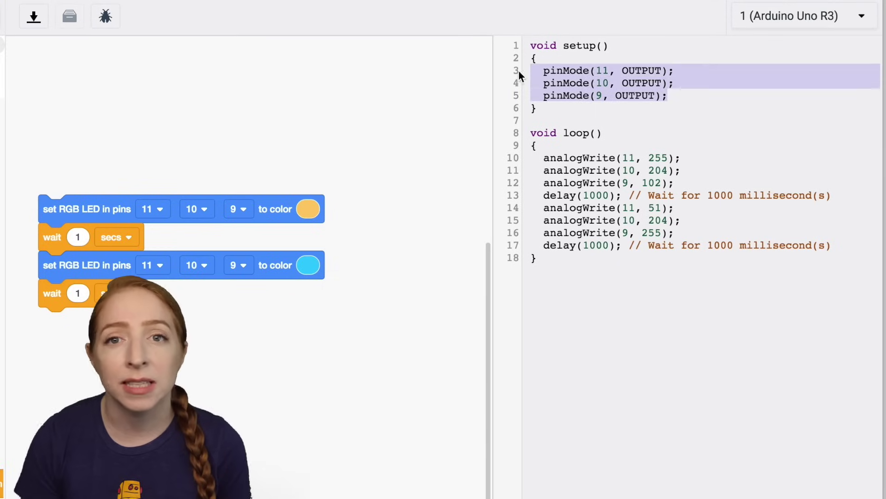
pyautogui.moveTo(538, 158); pyautogui.dragTo(672, 158)
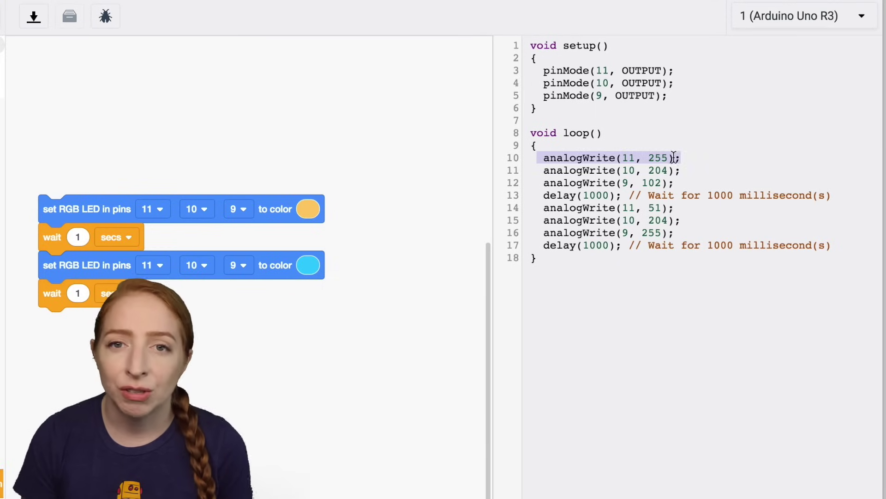
pyautogui.click(683, 184)
pyautogui.moveTo(683, 184); pyautogui.dragTo(510, 162)
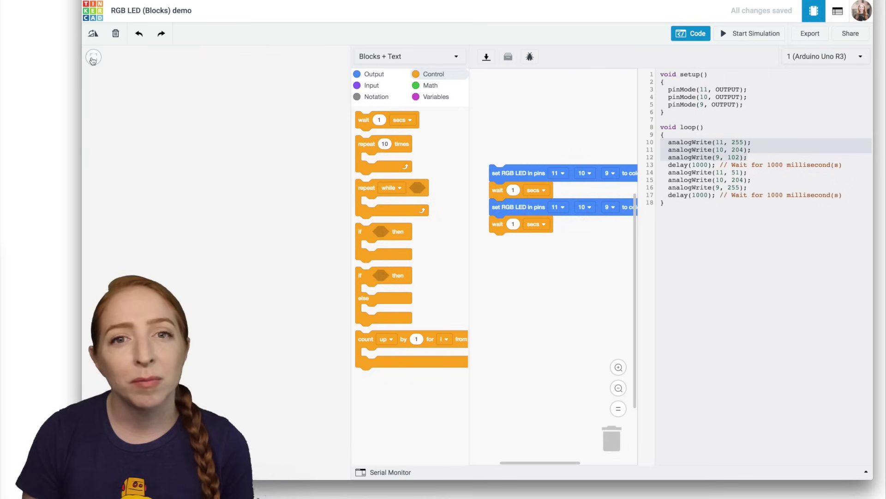
pyautogui.click(93, 60)
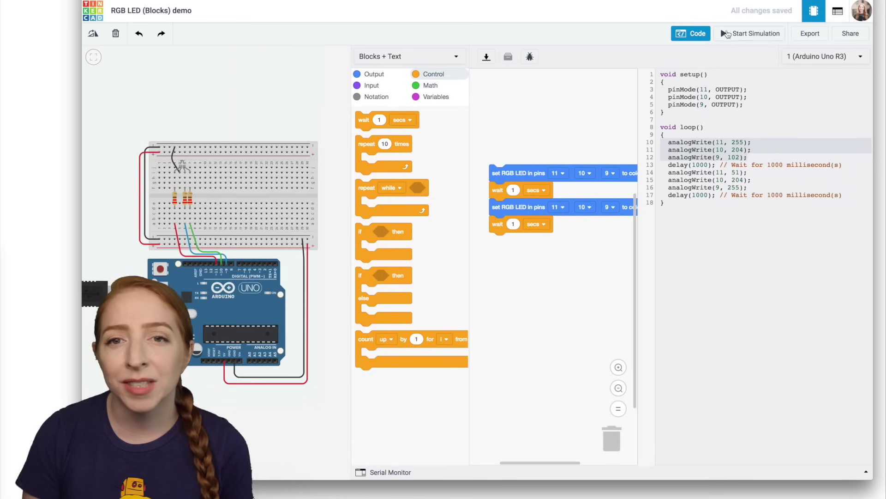
# - Run and stop the simulation, then add a repeat-10-times loop at the end
pyautogui.click(731, 34)
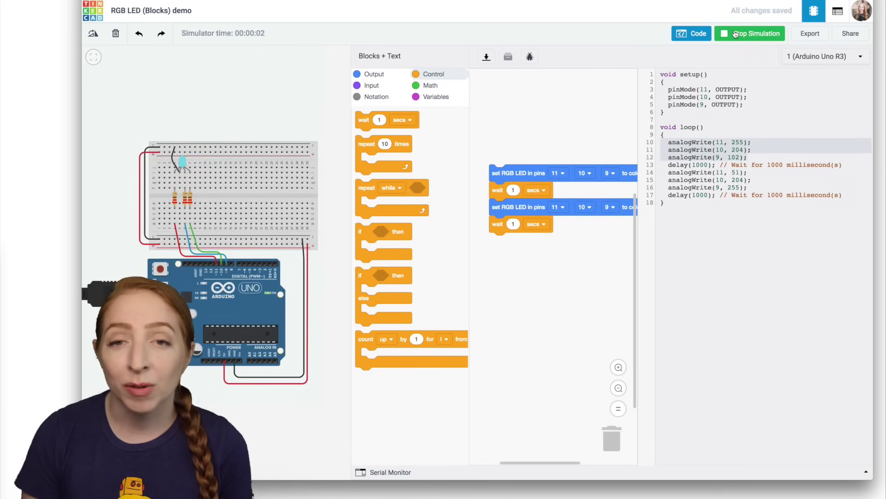
pyautogui.click(735, 34)
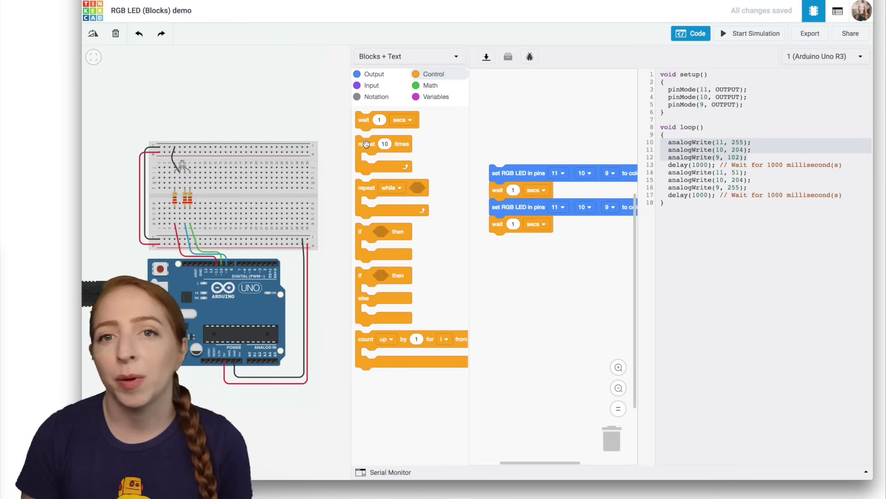
pyautogui.moveTo(366, 143)
pyautogui.mouseDown()
pyautogui.moveTo(495, 254)
pyautogui.moveTo(500, 241)
pyautogui.mouseUp()
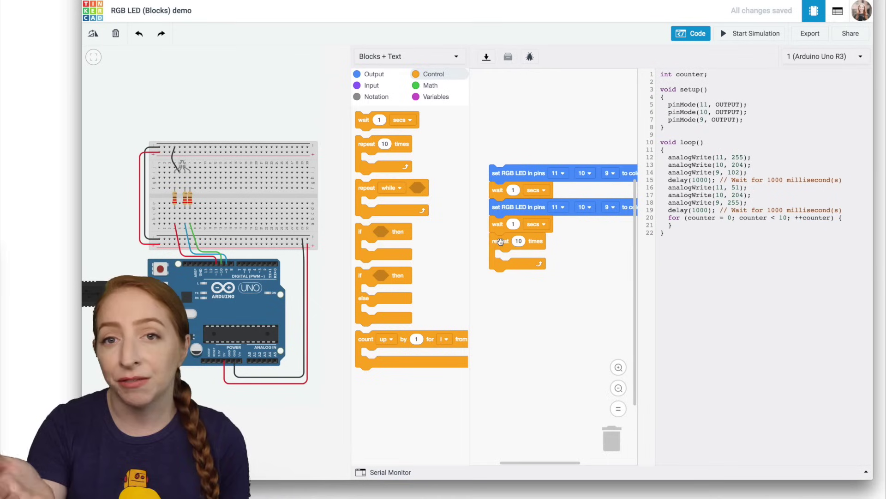
# - Put a red RGB LED block on pins 11, 10, 9 inside the loop
pyautogui.click(374, 73)
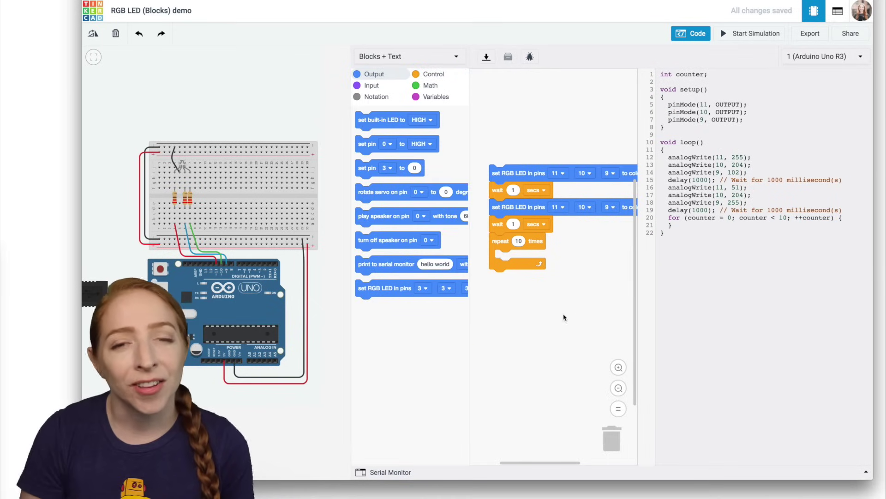
pyautogui.moveTo(388, 285); pyautogui.dragTo(524, 261)
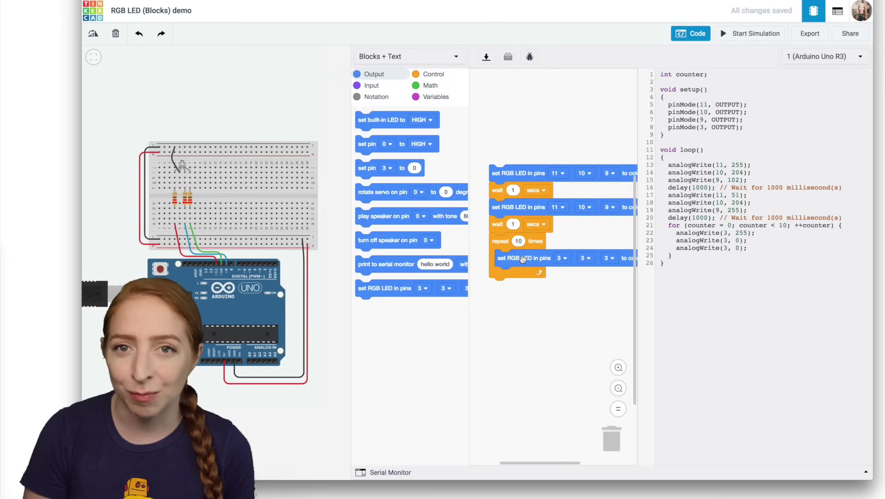
pyautogui.click(563, 259)
pyautogui.click(567, 337)
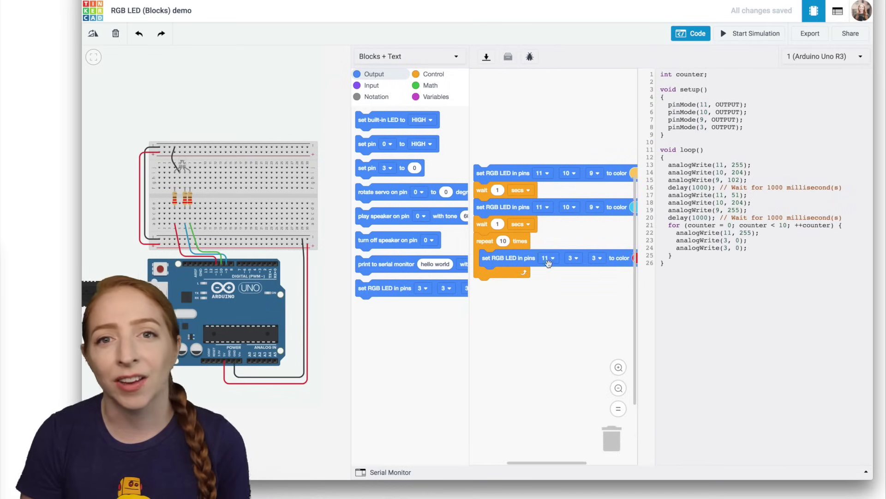
pyautogui.click(558, 321)
pyautogui.click(597, 257)
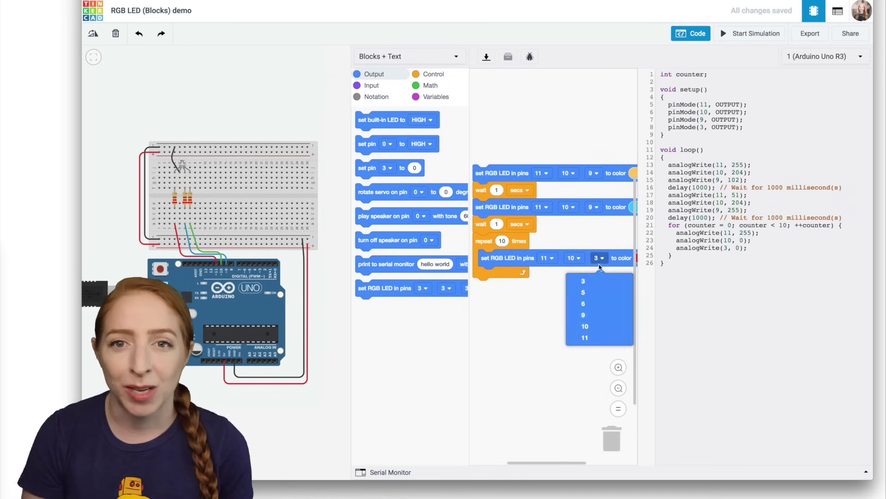
pyautogui.click(594, 310)
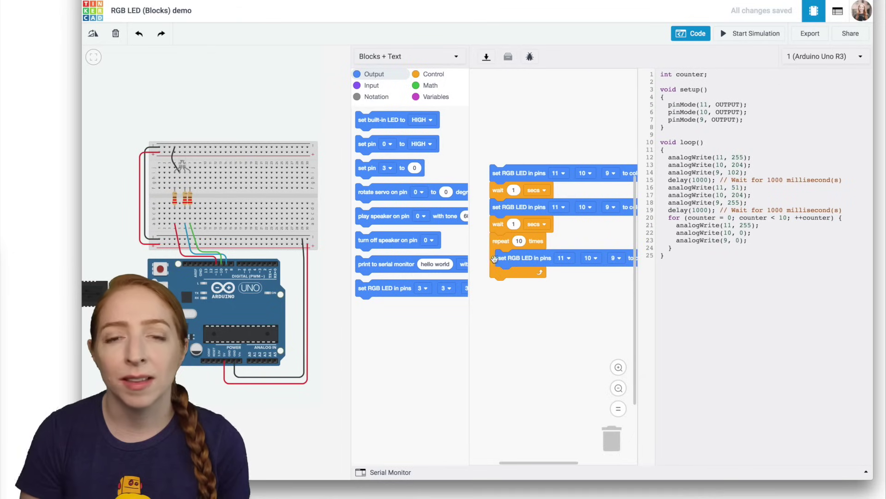
# - Add a 1-second wait and a duplicated LED block set to white, then start the simulation
pyautogui.click(436, 74)
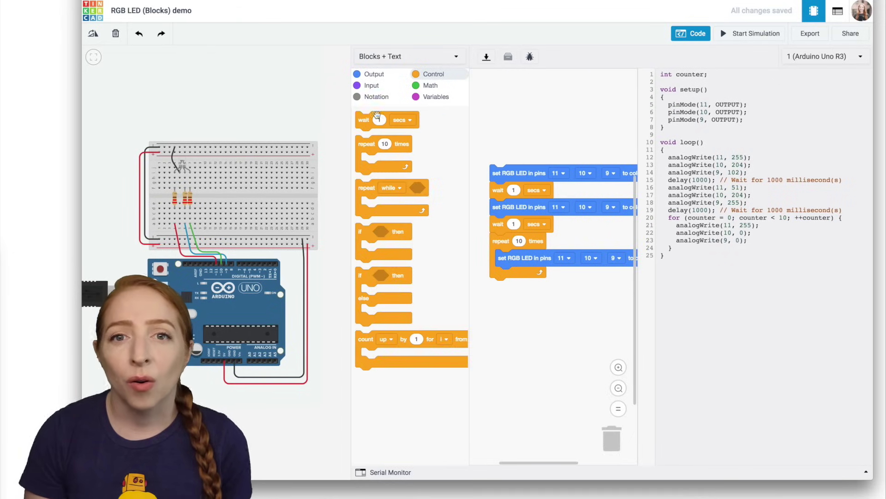
pyautogui.moveTo(365, 120); pyautogui.dragTo(509, 291)
pyautogui.rightClick(505, 267)
pyautogui.click(523, 271)
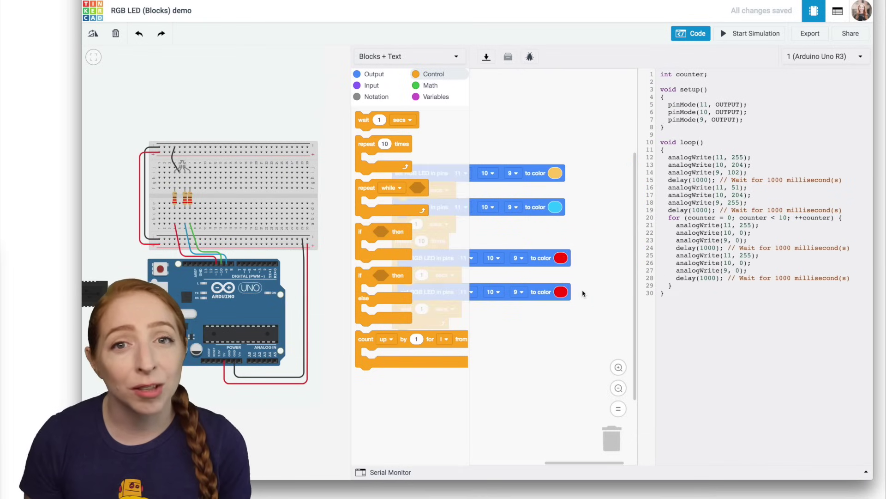
pyautogui.click(561, 291)
pyautogui.scroll(-1, 561, 291)
pyautogui.rightClick(561, 276)
pyautogui.click(562, 275)
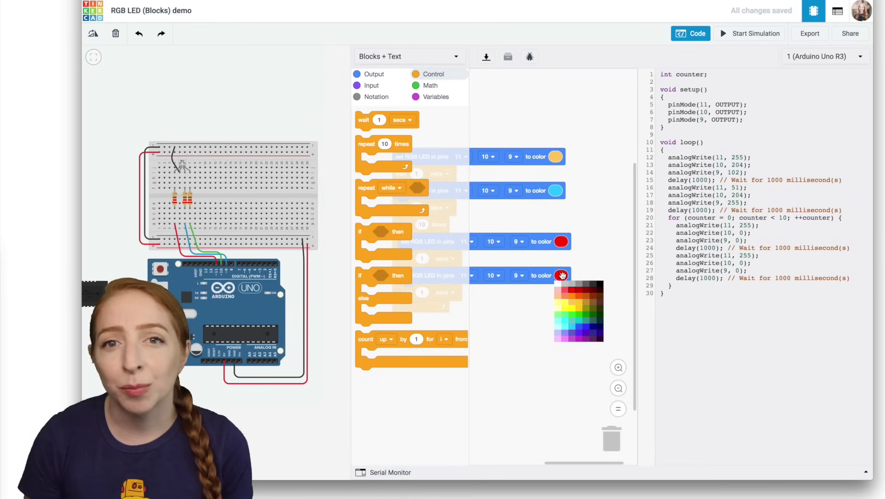
pyautogui.click(744, 35)
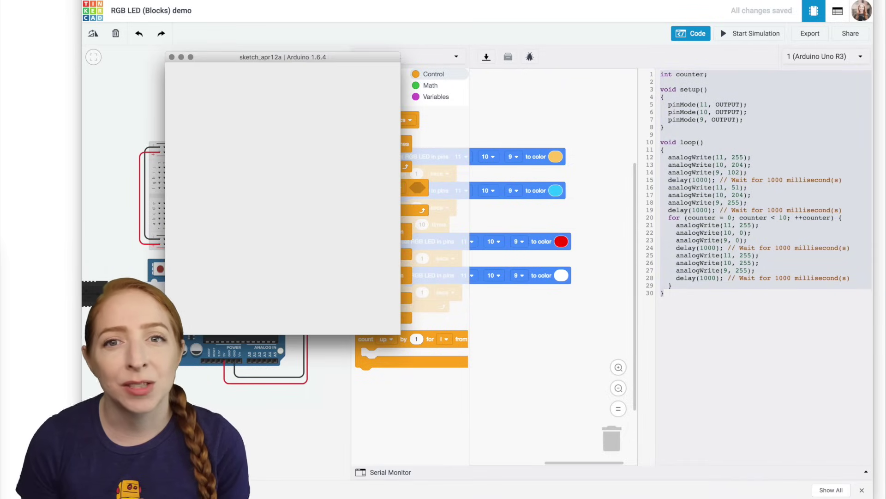
# - Confirm moving the sketch into its folder and enlarge the Arduino IDE window
pyautogui.click(365, 217)
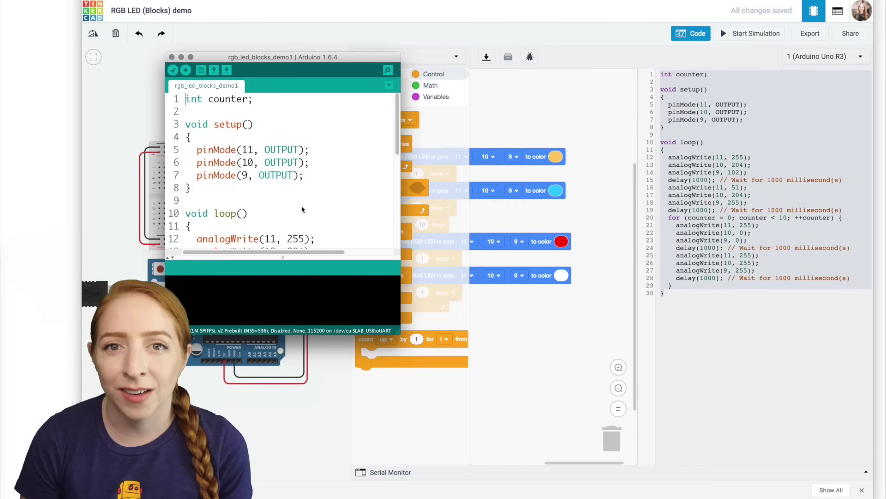
pyautogui.moveTo(400, 333)
pyautogui.mouseDown()
pyautogui.moveTo(629, 472)
pyautogui.moveTo(706, 489)
pyautogui.mouseUp()
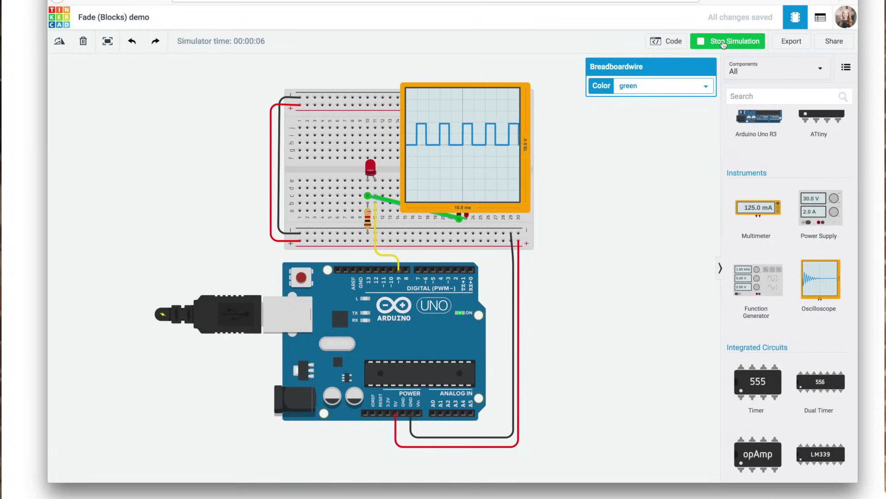
# - Set the breadboard wire's colour to black
pyautogui.click(658, 53)
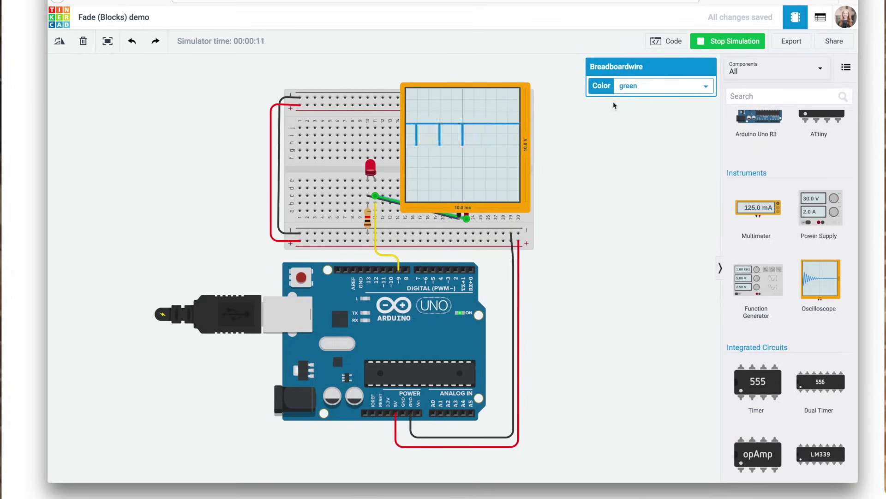